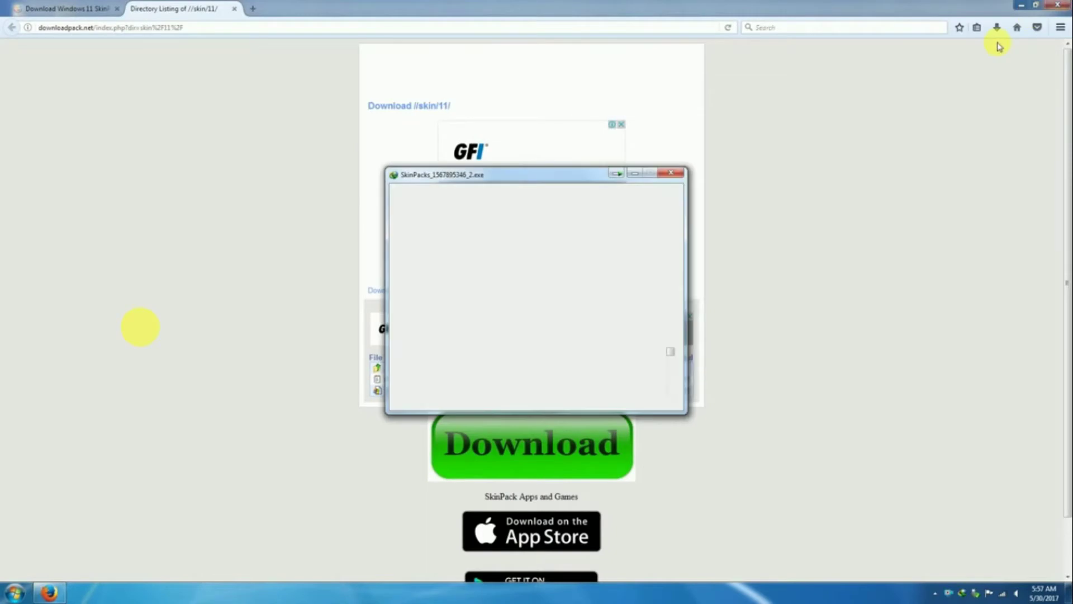
pyautogui.click(1056, 4)
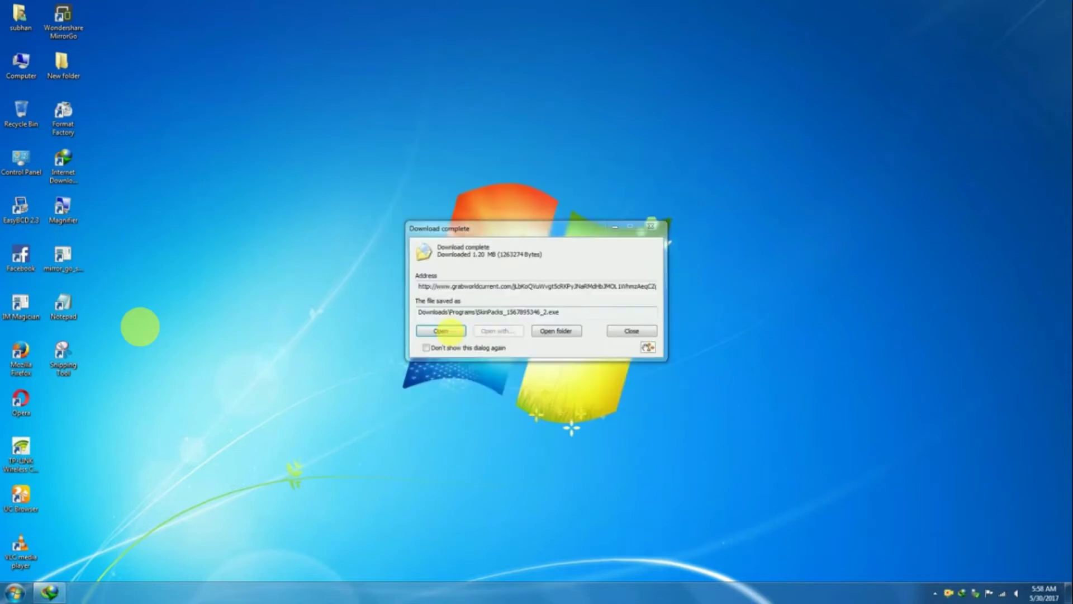
pyautogui.click(445, 332)
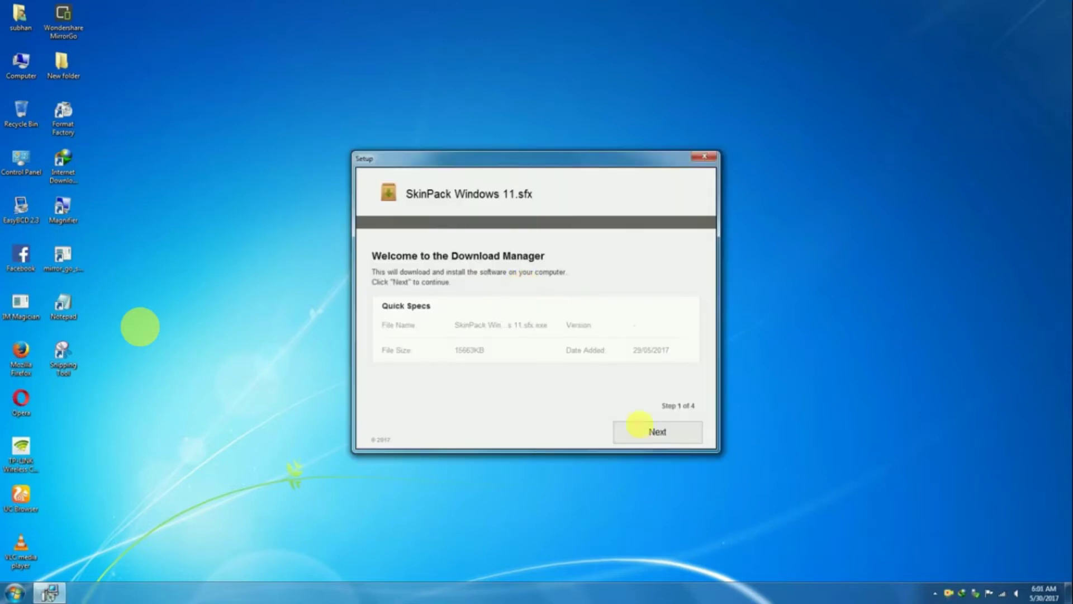
pyautogui.click(655, 433)
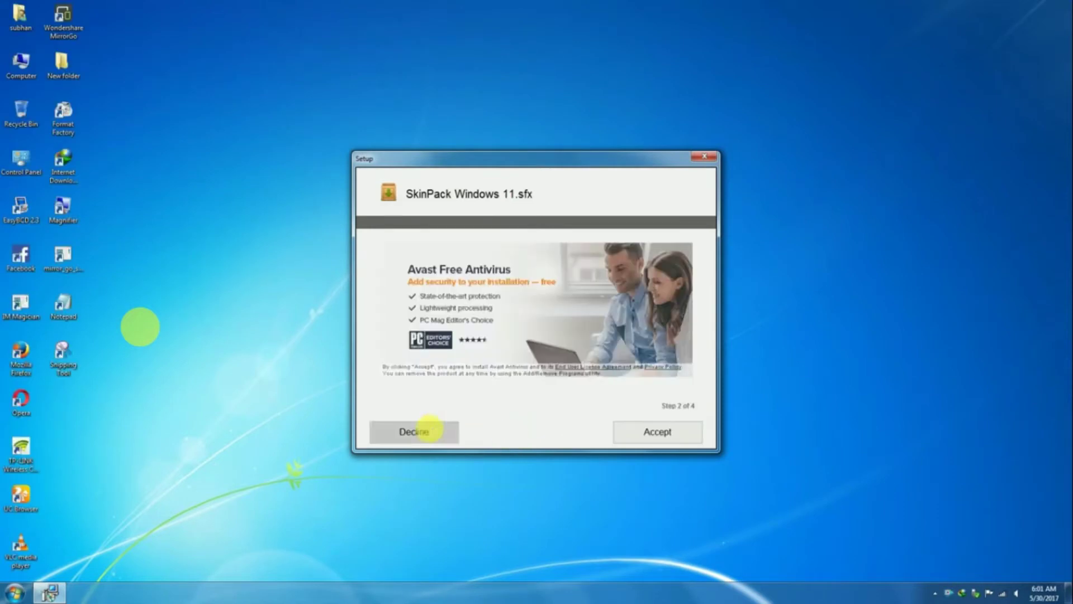
pyautogui.click(442, 428)
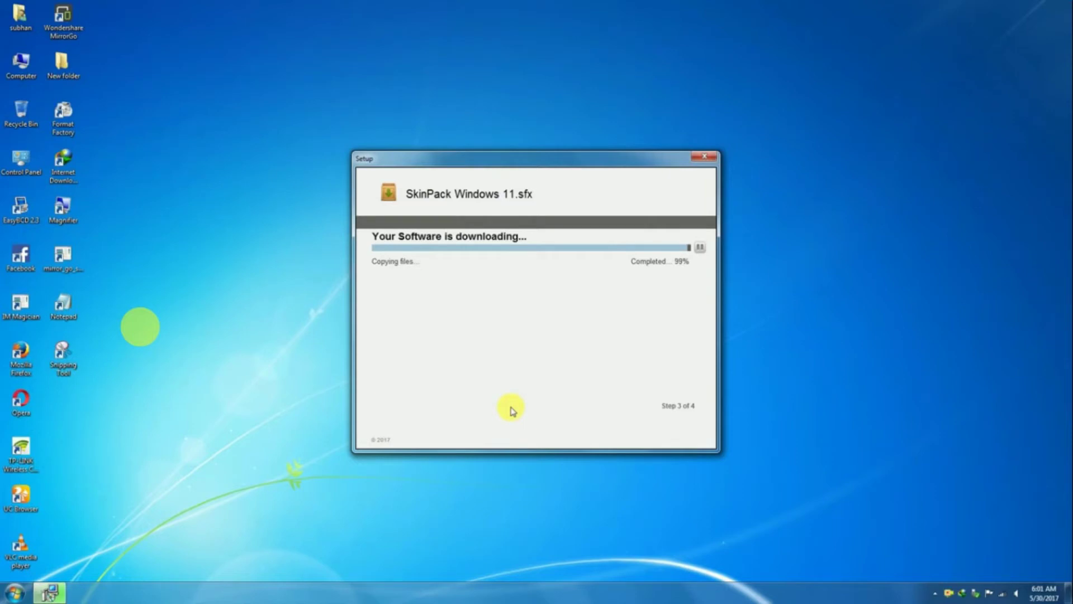
# Finish the SkinPack Windows 11.sfx download and choose to install it now
pyautogui.click(664, 431)
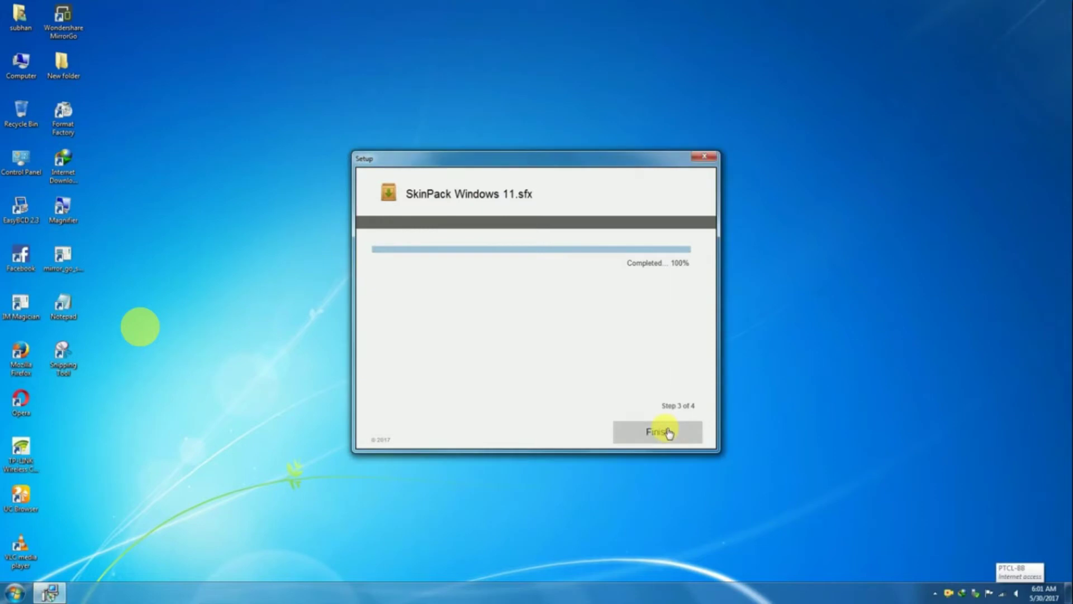
pyautogui.click(412, 432)
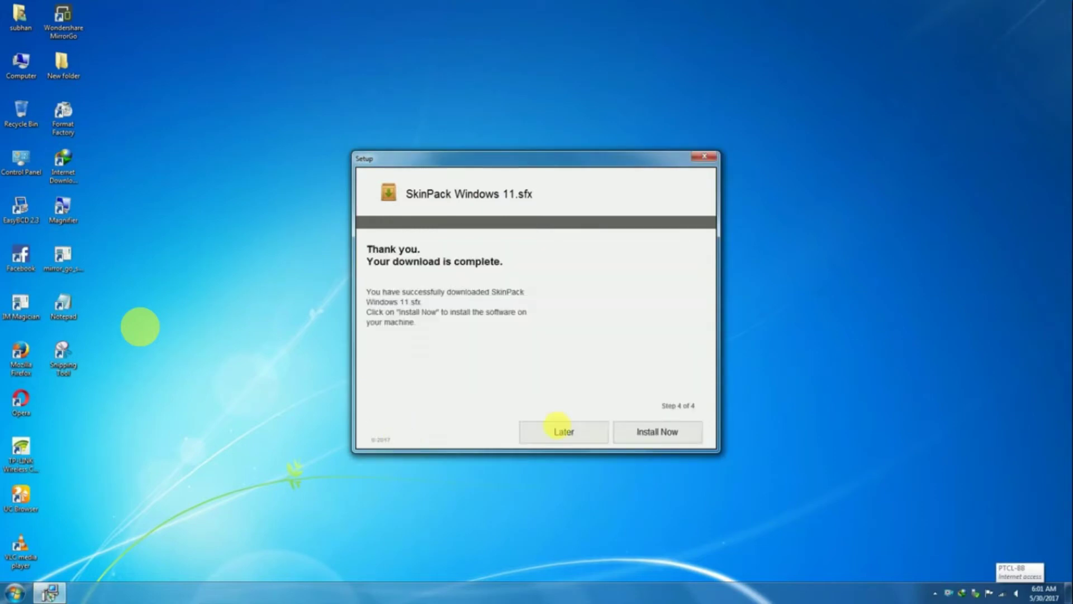
pyautogui.click(671, 432)
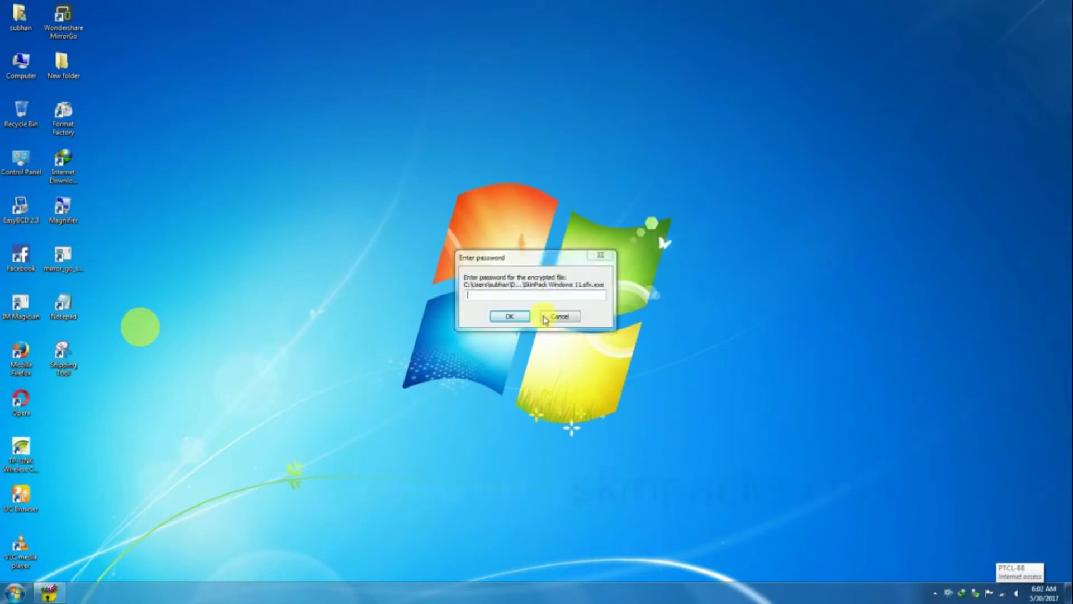
# Enter the archive password for the encrypted SkinPack Windows 11.sfx.exe file and confirm it
pyautogui.click(510, 298)
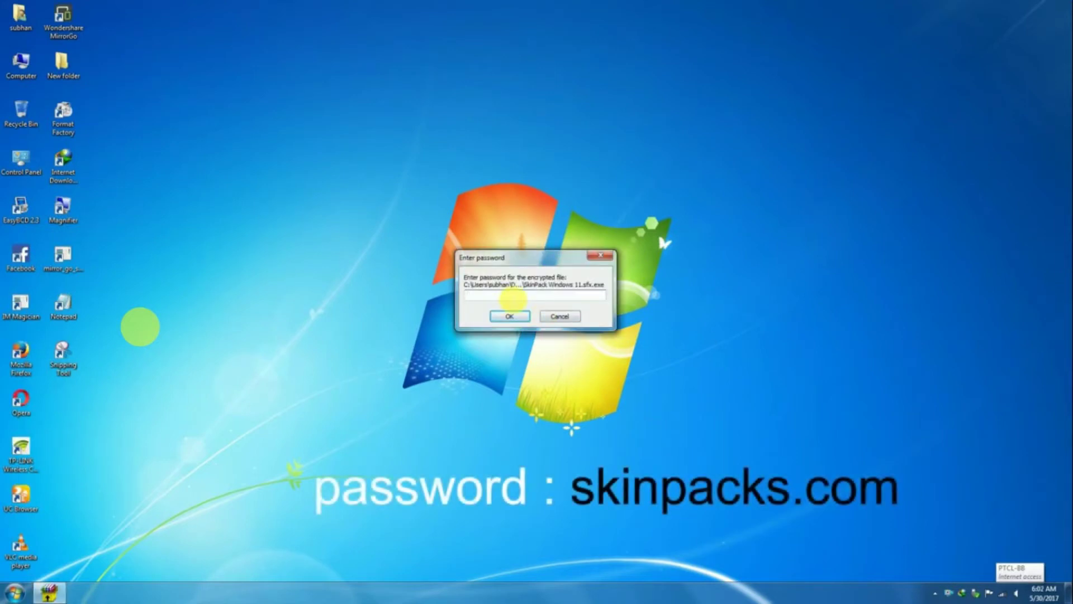
pyautogui.write('skinpacks')
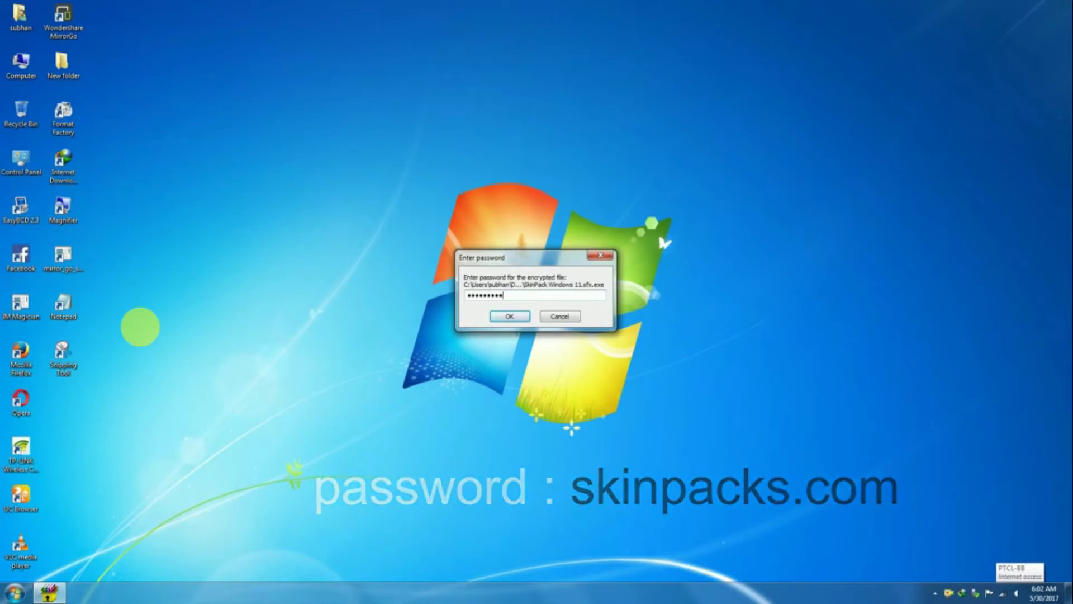
pyautogui.write('.')
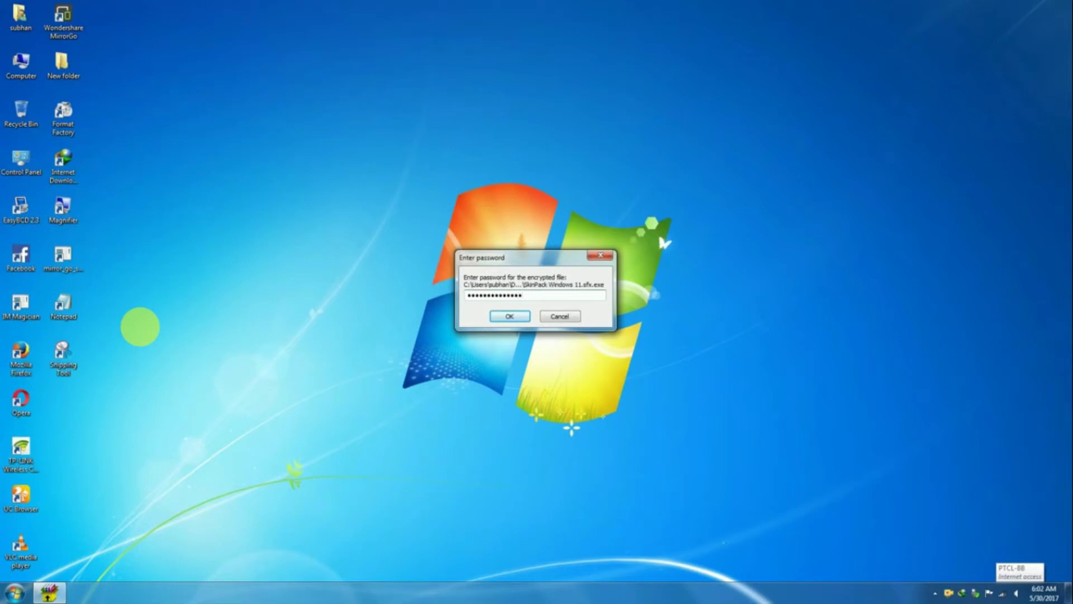
pyautogui.press('Return')
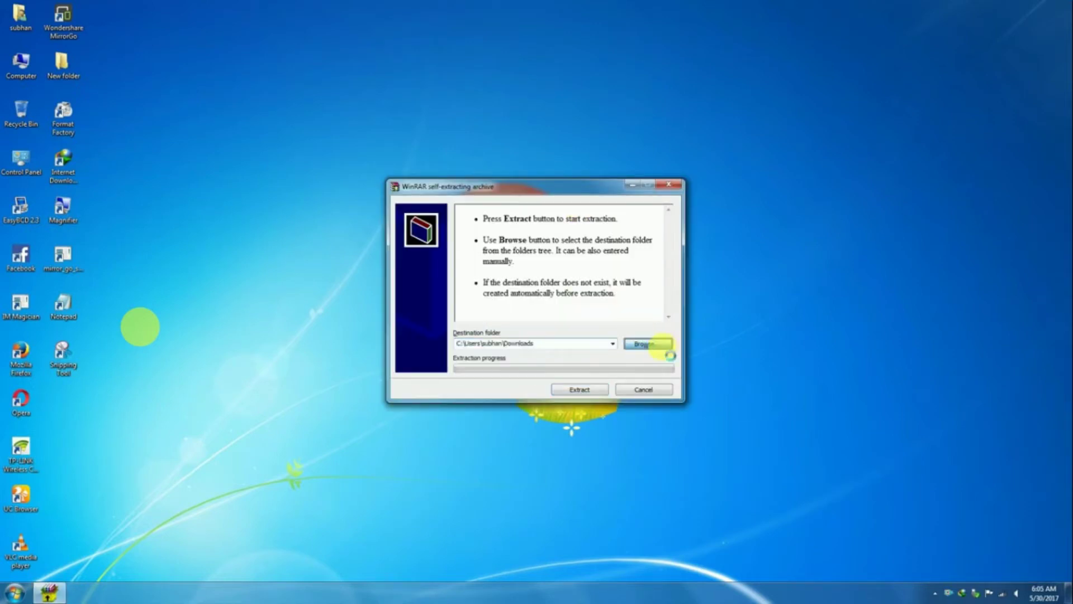
# Set the Desktop as the destination folder and extract the self-extracting archive there
pyautogui.click(644, 344)
pyautogui.click(484, 255)
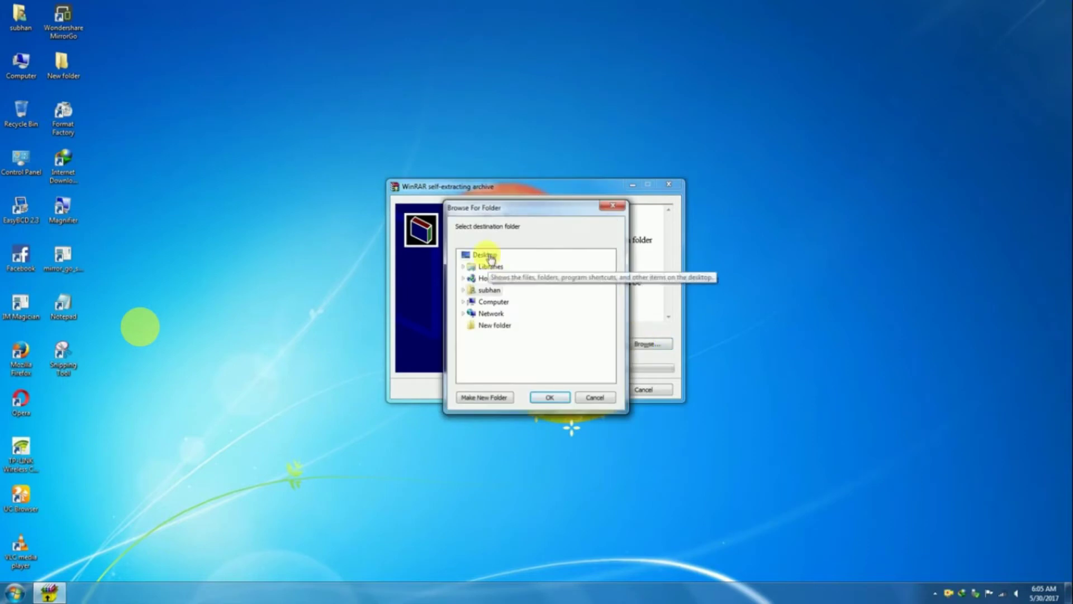
pyautogui.click(547, 397)
pyautogui.click(565, 393)
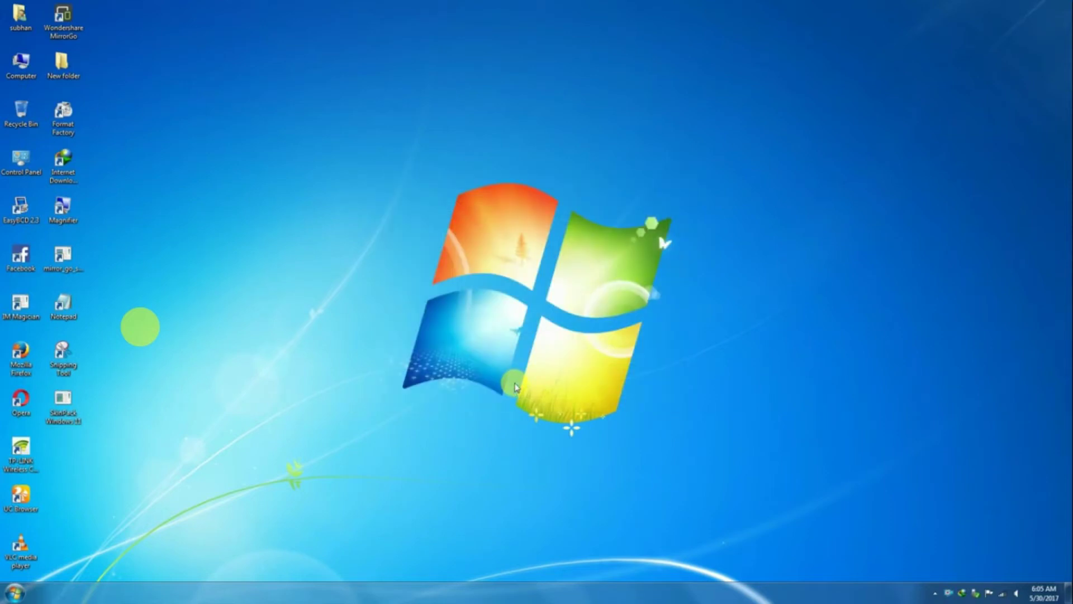
# Launch the extracted SkinPack Windows 11 installer from the desktop
pyautogui.doubleClick(81, 396)
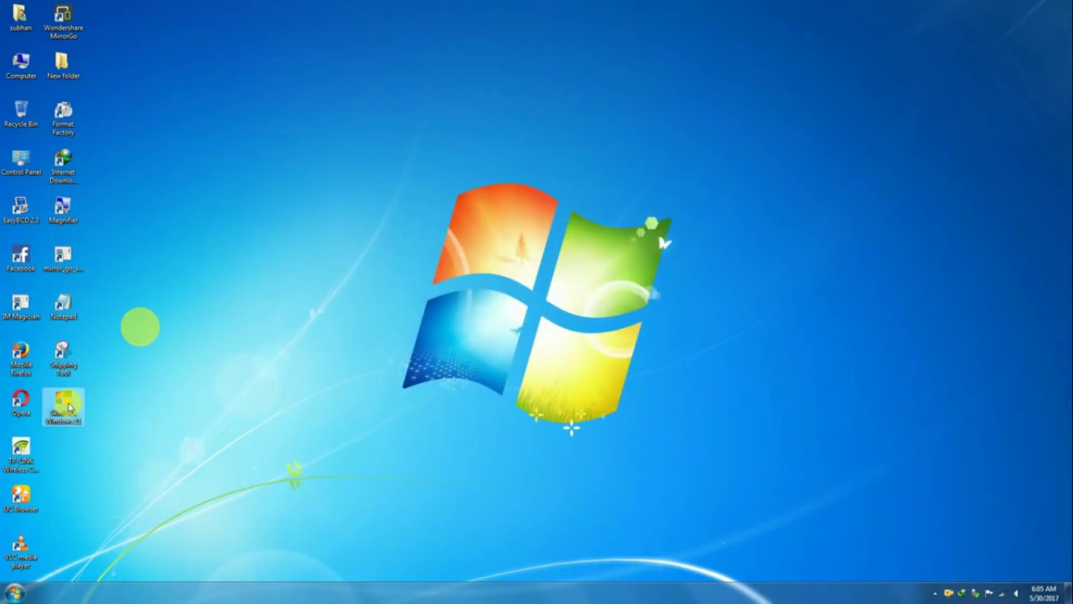
pyautogui.rightClick(73, 399)
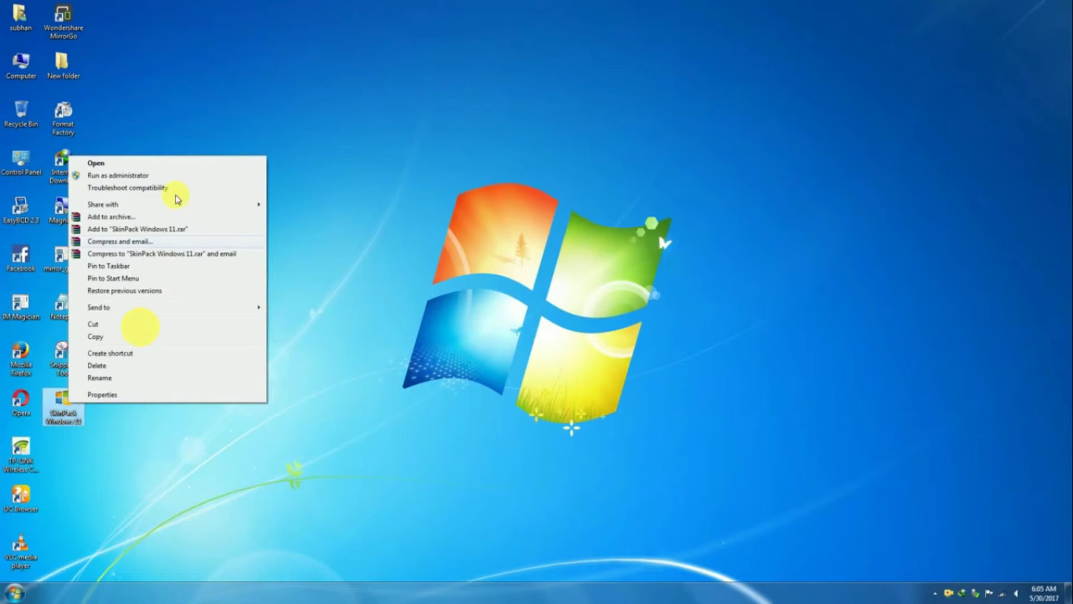
pyautogui.click(111, 163)
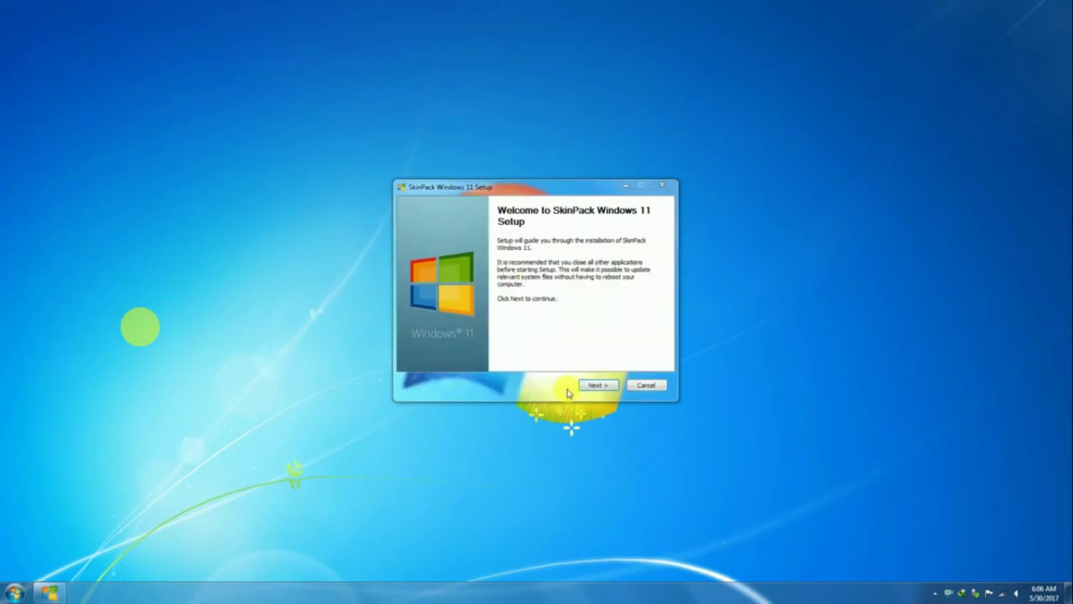
# Accept the License Agreement in the SkinPack Windows 11 setup and continue to the component selection
pyautogui.click(596, 384)
pyautogui.click(468, 363)
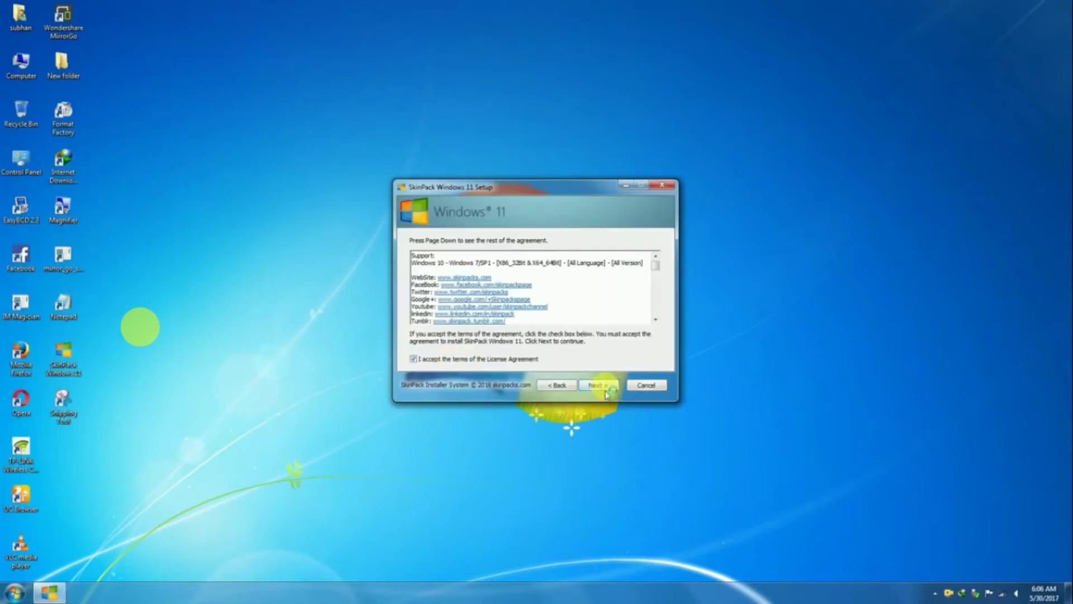
pyautogui.click(597, 384)
pyautogui.click(597, 386)
# Exclude the PC Clean Plus component and opt out of ByteFence, continuing the setup to start the installation
pyautogui.click(496, 273)
pyautogui.click(598, 386)
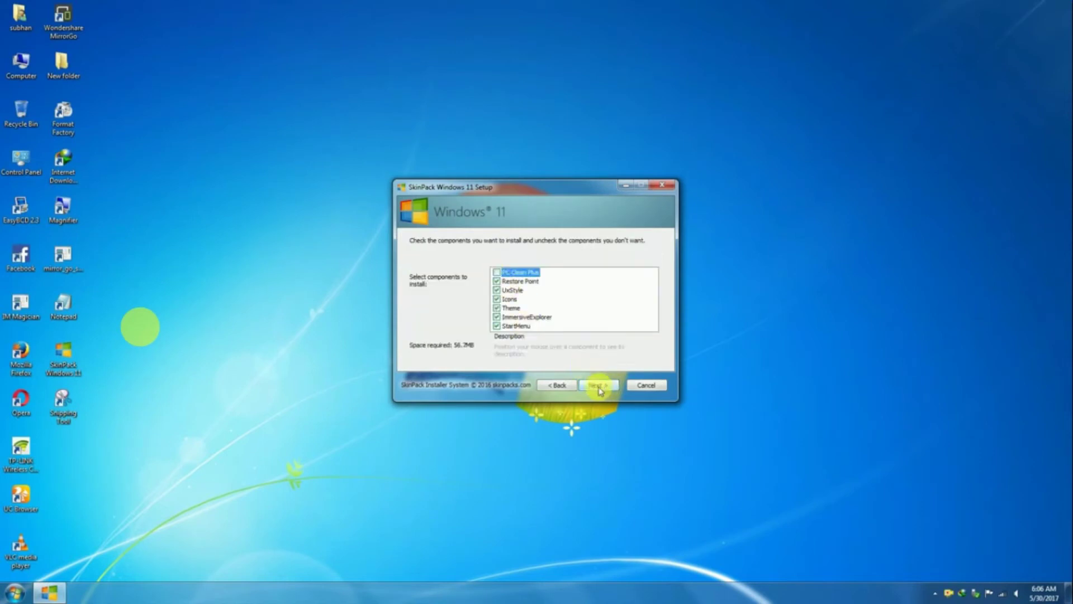
pyautogui.click(599, 387)
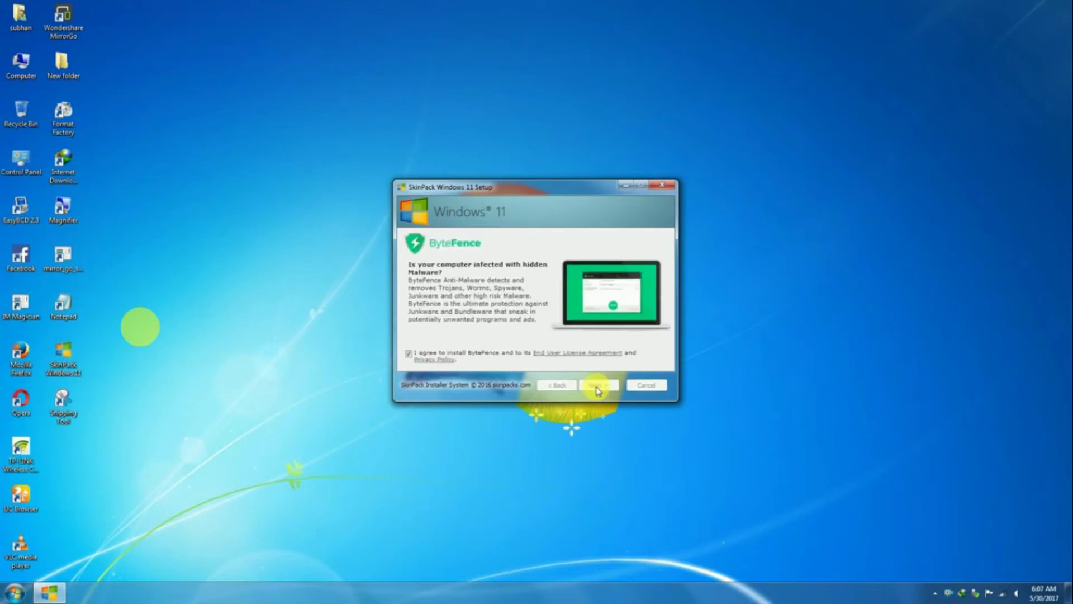
pyautogui.click(408, 353)
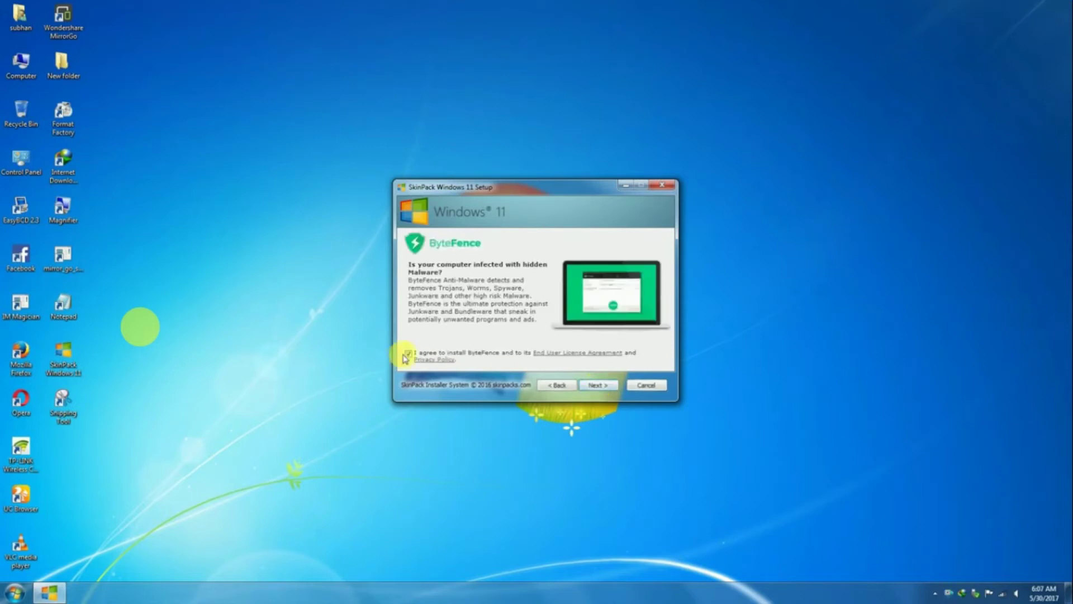
pyautogui.click(596, 387)
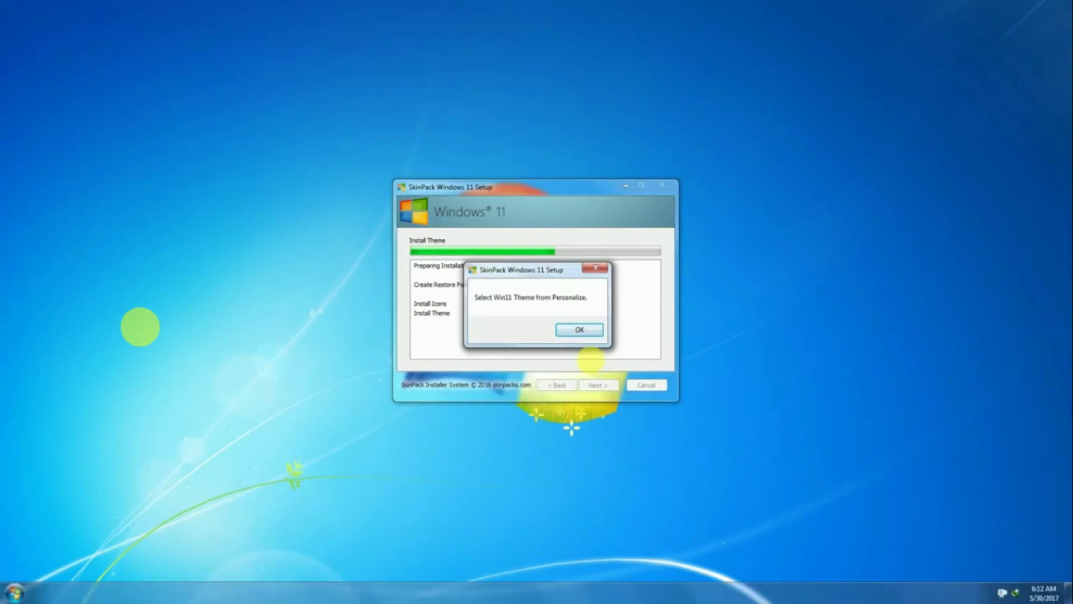
# Complete the SkinPack Windows 11 setup and close the Personalization and Libraries windows
pyautogui.click(591, 329)
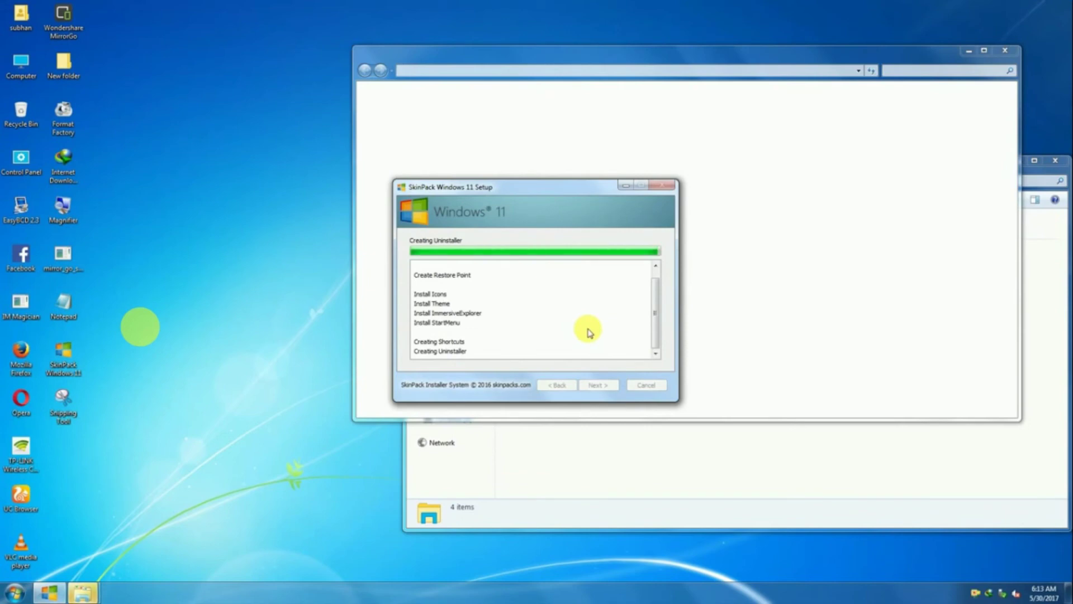
pyautogui.click(598, 384)
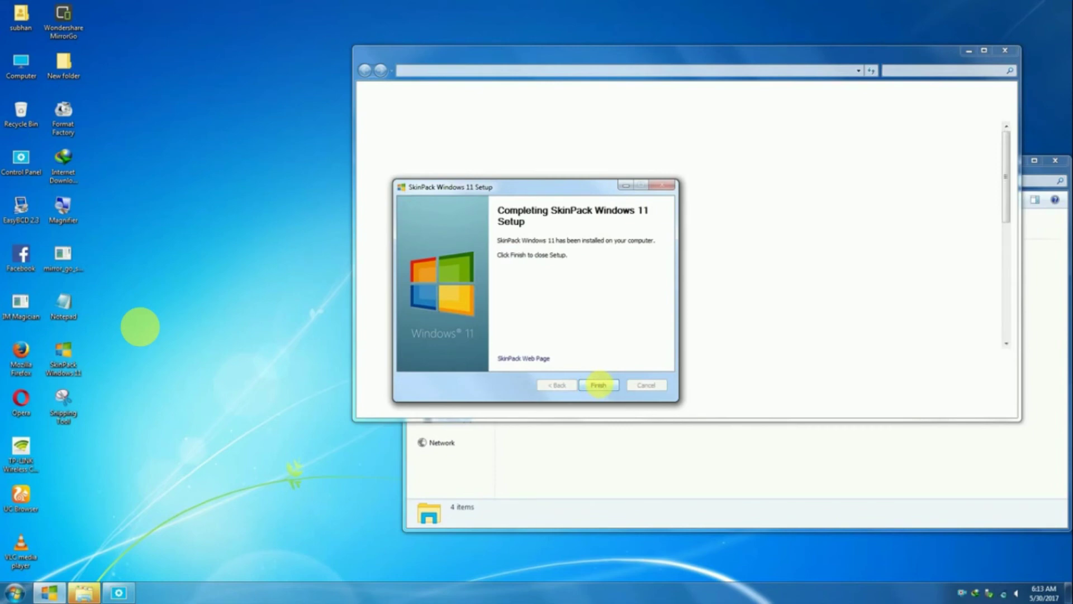
pyautogui.click(598, 385)
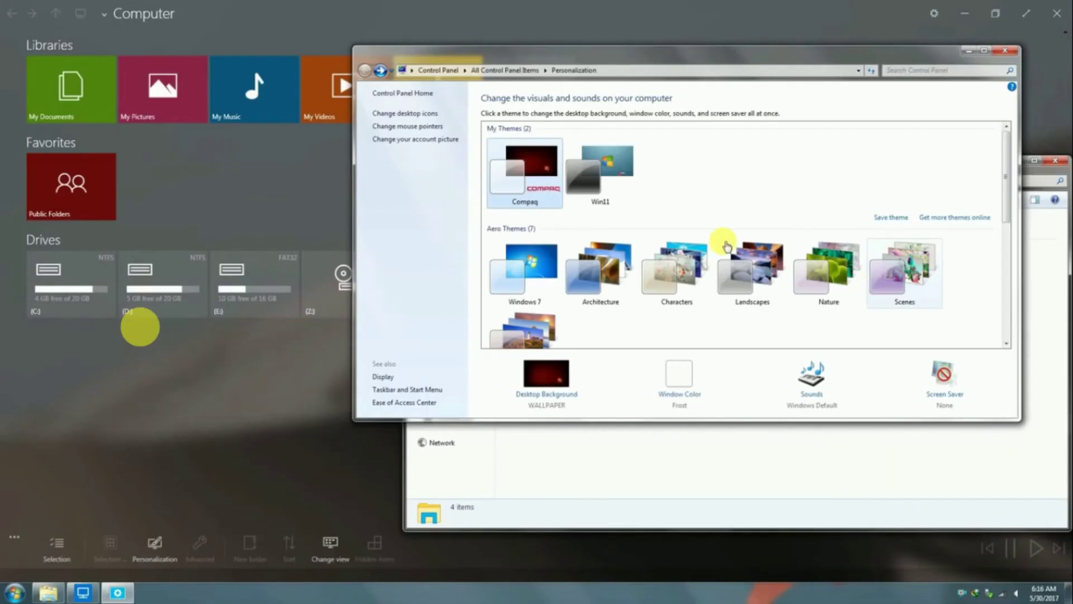
pyautogui.click(1009, 55)
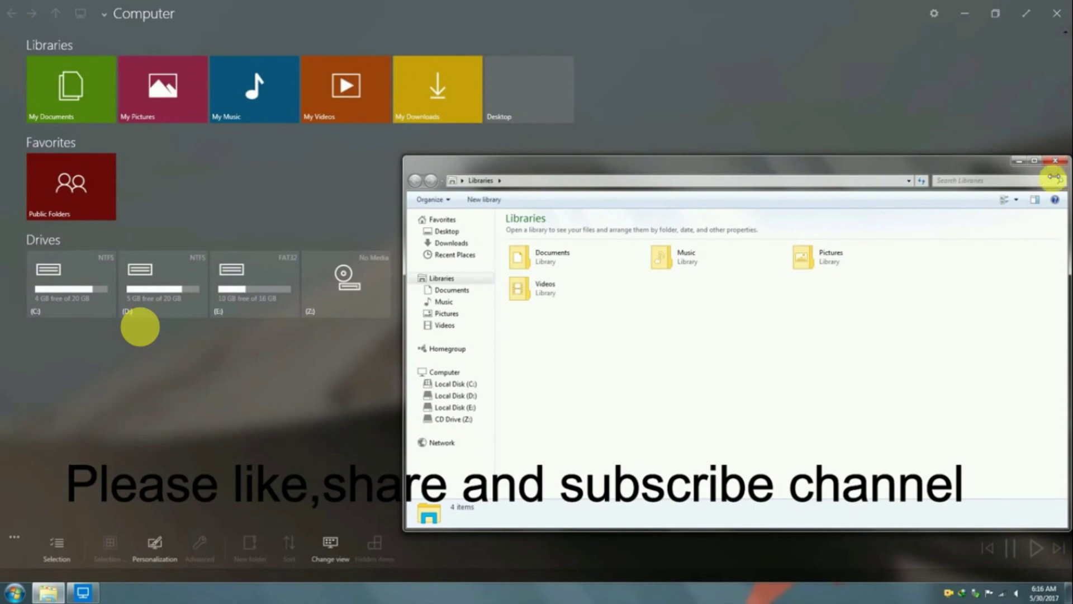
pyautogui.click(1055, 161)
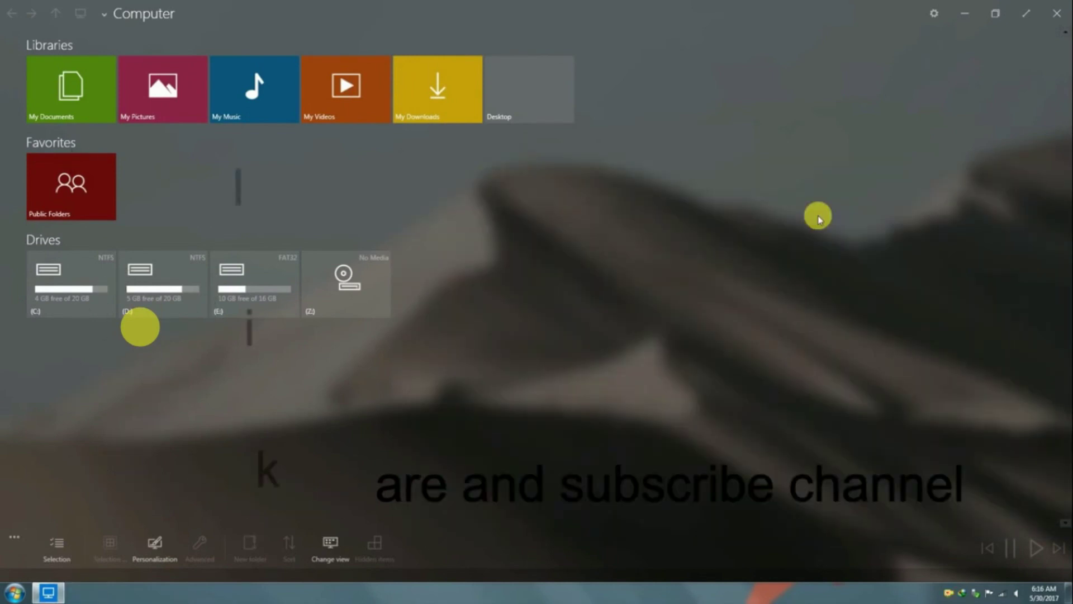